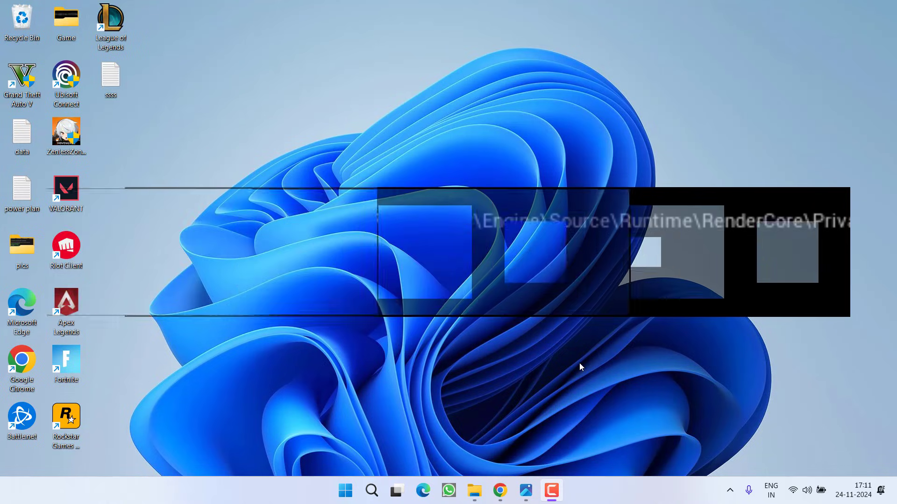
Open Windows Settings with Win+I over the Stalker2 LowLevelFatalError message.
{"action": "key", "text": "super+i"}
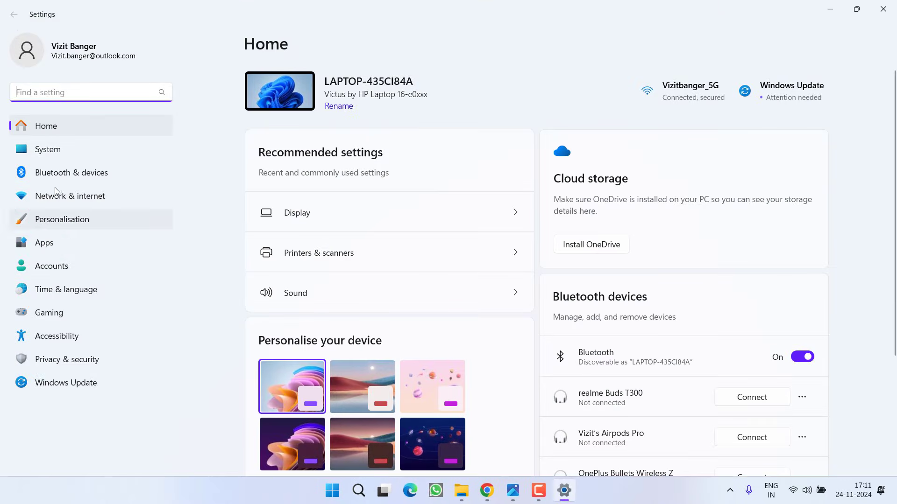
Change the power mode from Balanced to Best performance under System > Power & battery.
{"action": "left_click", "coordinate": [56, 151]}
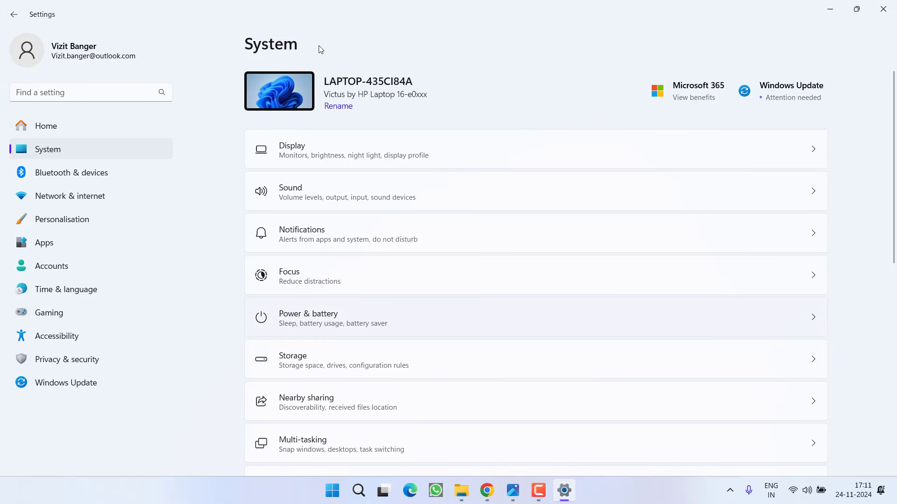
{"action": "left_click", "coordinate": [339, 324]}
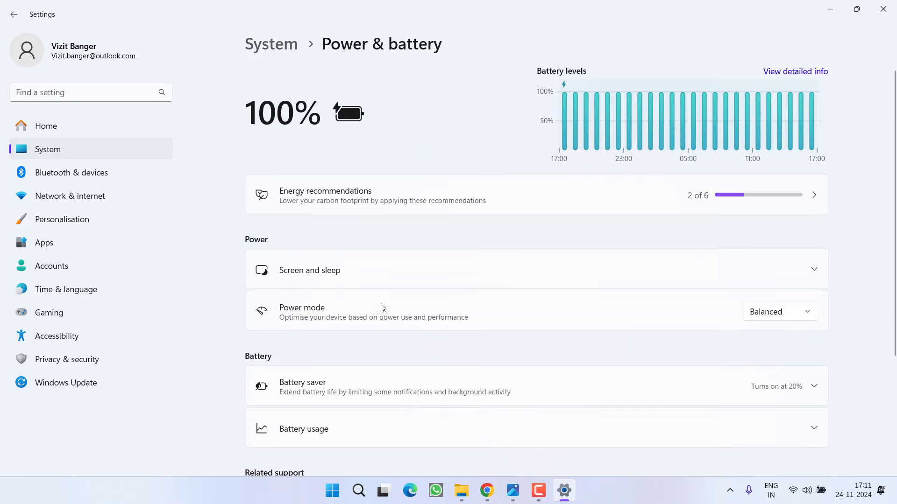
{"action": "left_click", "coordinate": [795, 310]}
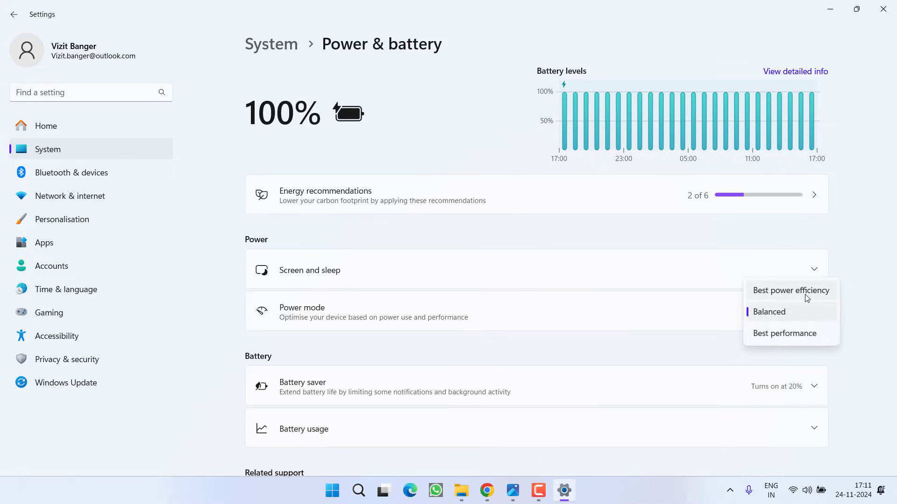
{"action": "left_click", "coordinate": [788, 336]}
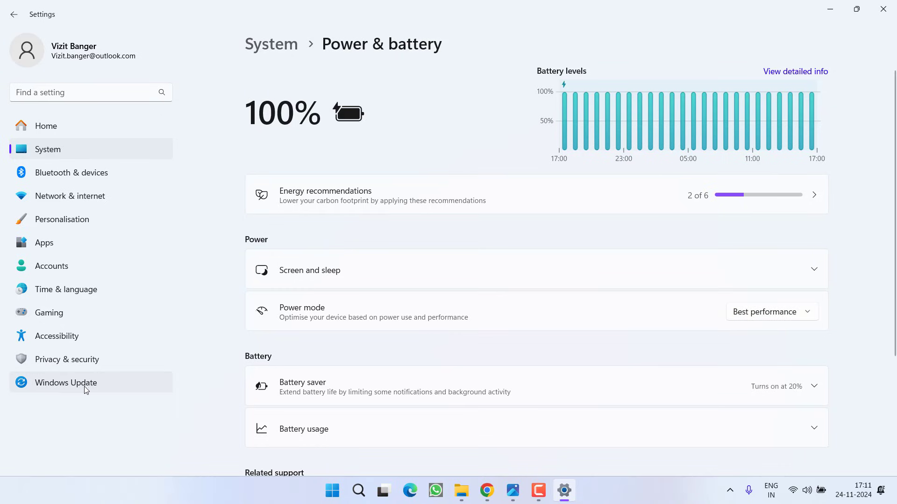
Show the Windows Update page with the 2024-11 Cumulative Update (KB5046633) available.
{"action": "left_click", "coordinate": [69, 386]}
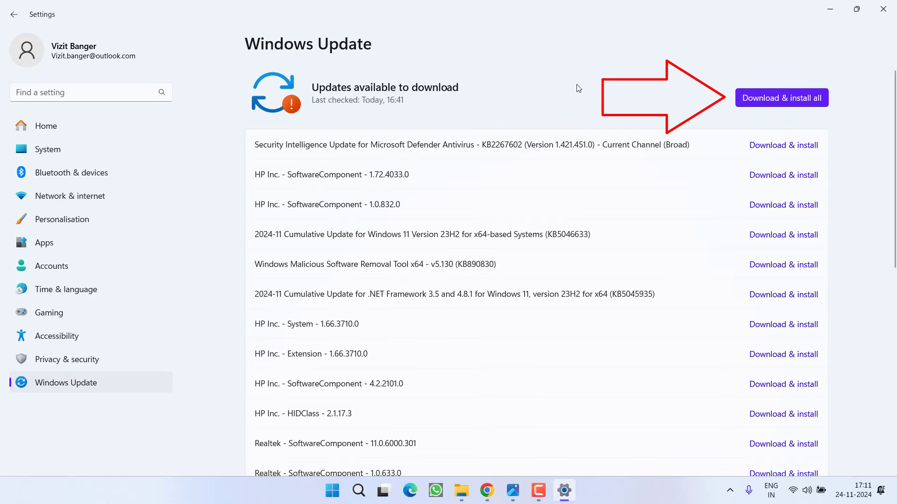
{"action": "left_click", "coordinate": [827, 10]}
{"action": "left_click", "coordinate": [564, 491]}
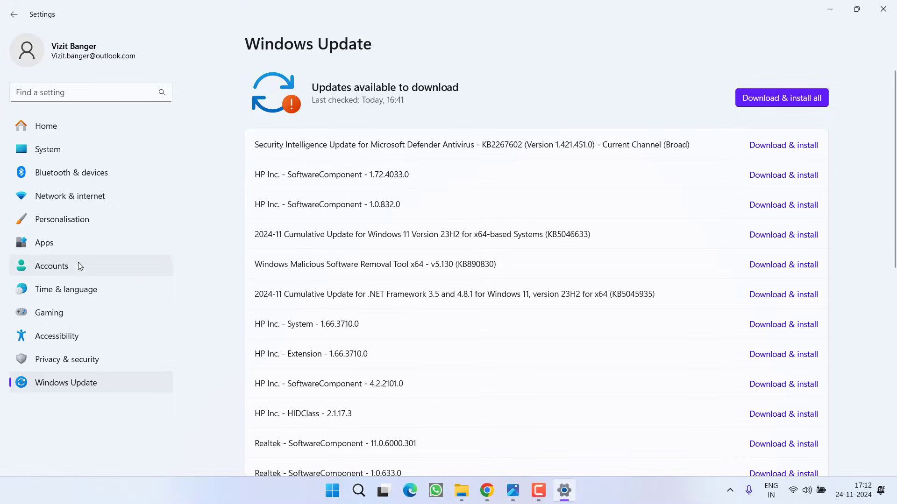
Check that Game Mode under Gaming is Off, then minimise Settings.
{"action": "left_click", "coordinate": [52, 318]}
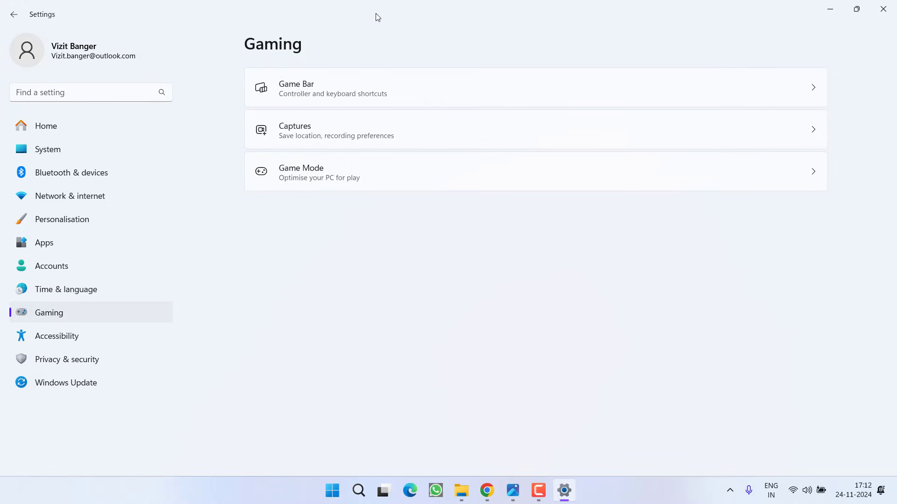
{"action": "left_click", "coordinate": [418, 176]}
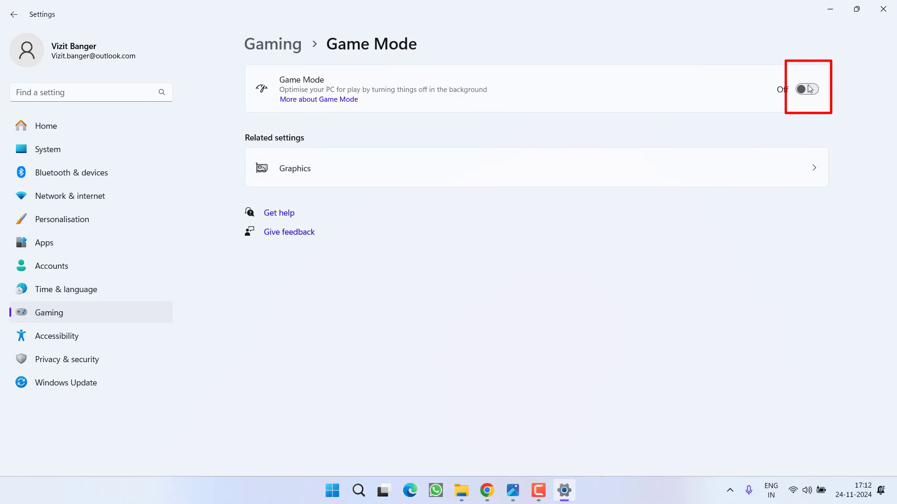
{"action": "left_click", "coordinate": [831, 10]}
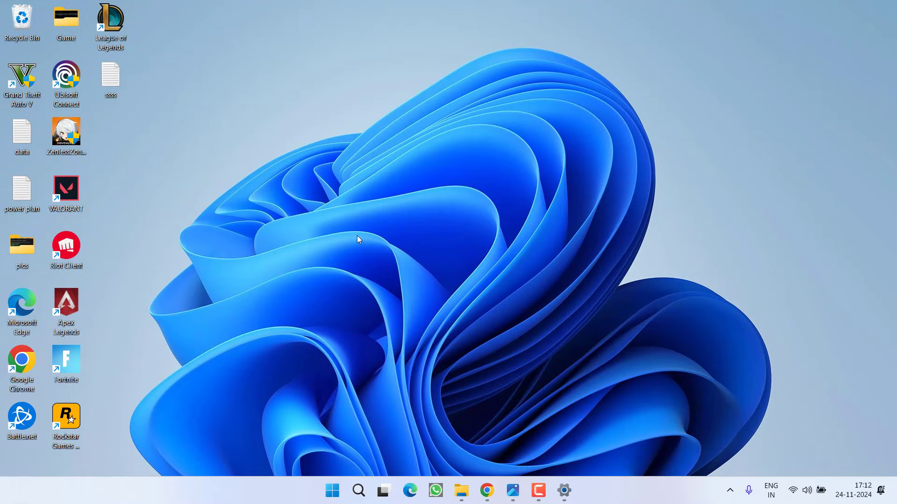
Select the optional HP Inc. - Firmware - 15.22.0.0 driver update under Windows Update's optional updates.
{"action": "key", "text": "alt+Tab"}
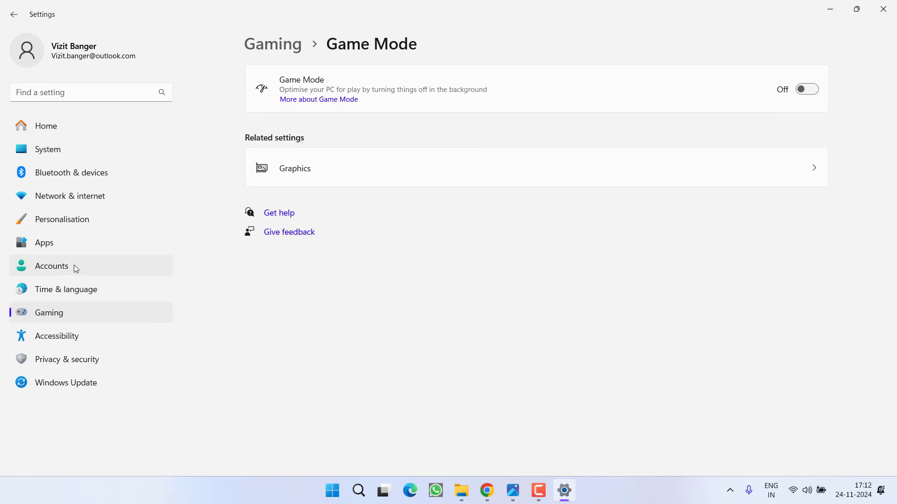
{"action": "left_click", "coordinate": [60, 391]}
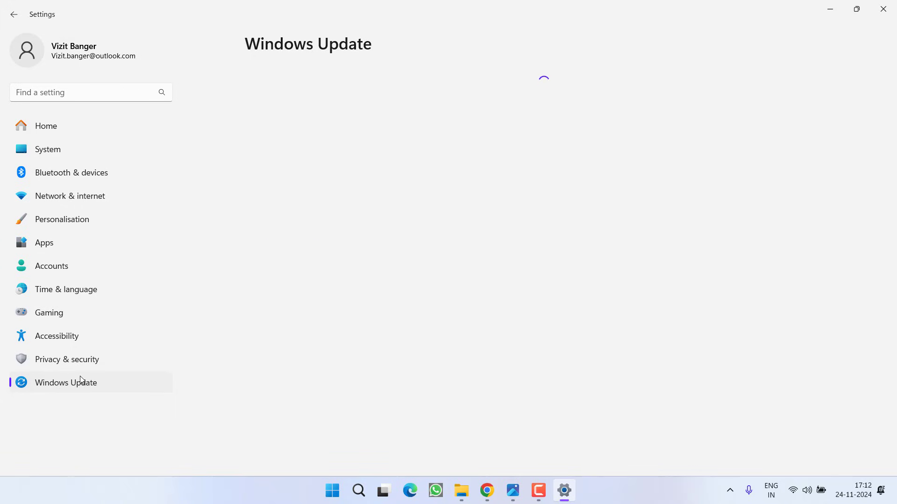
{"action": "scroll", "coordinate": [449, 319], "scroll_direction": "down", "scroll_amount": 10}
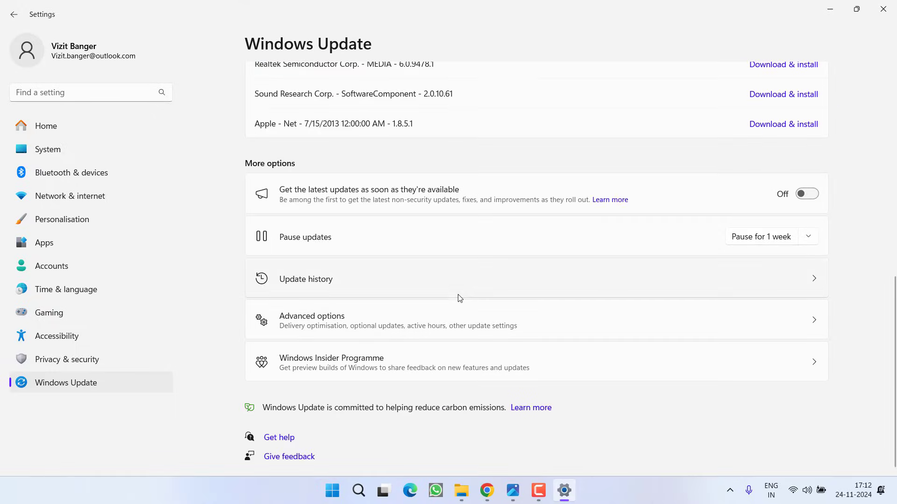
{"action": "left_click", "coordinate": [337, 327]}
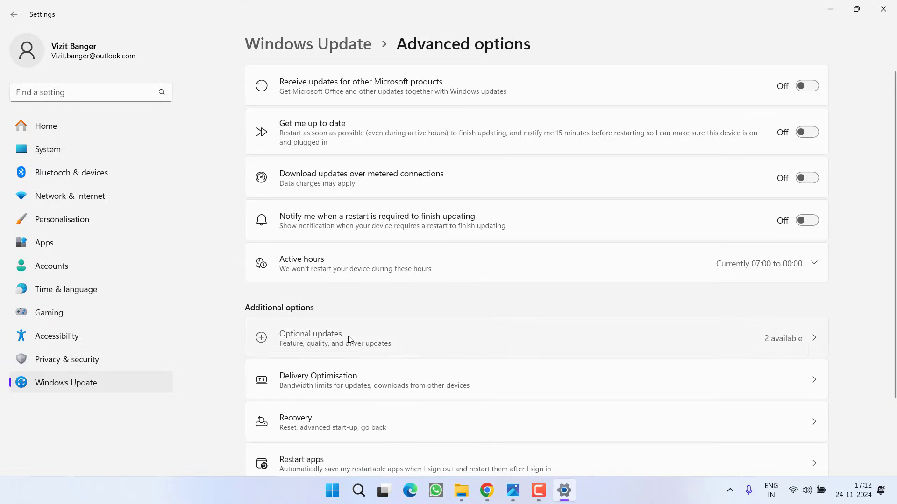
{"action": "left_click", "coordinate": [348, 337]}
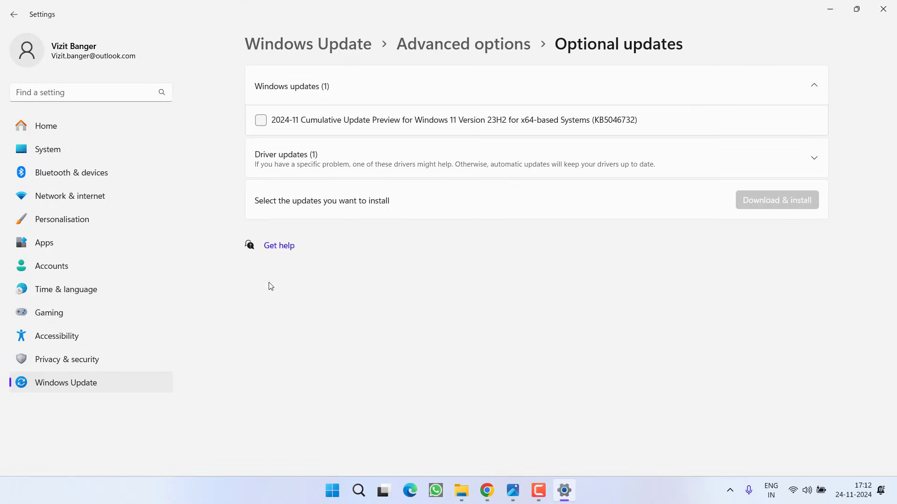
{"action": "left_click", "coordinate": [342, 172]}
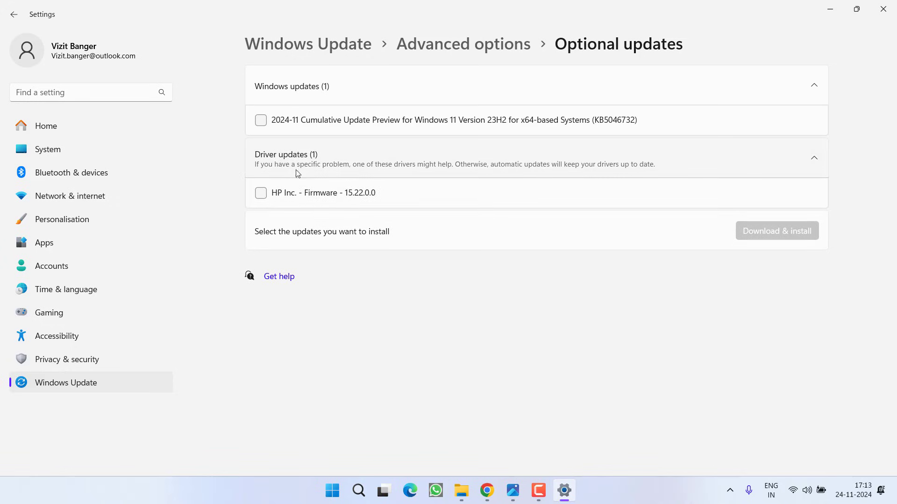
{"action": "left_click", "coordinate": [261, 191]}
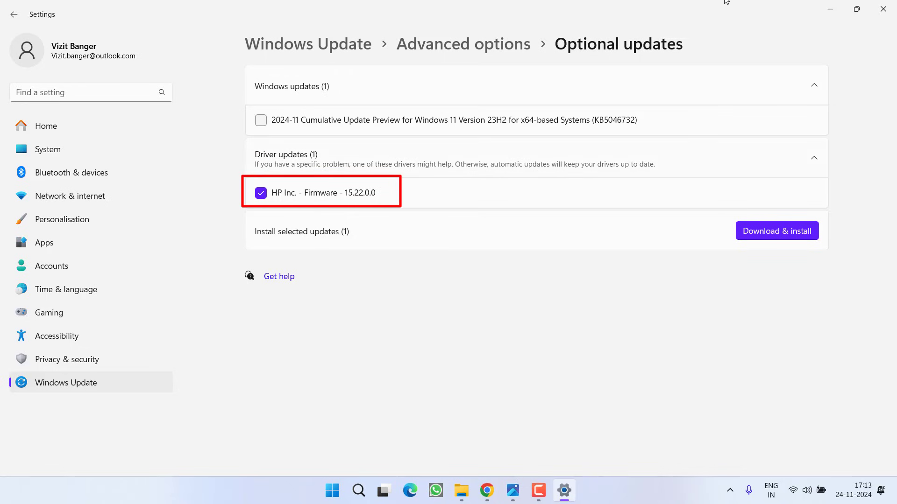
{"action": "left_click", "coordinate": [830, 9]}
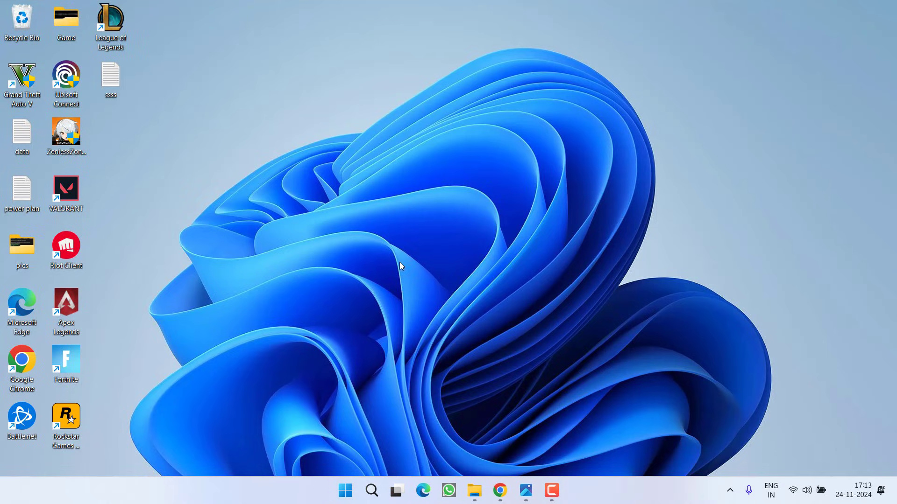
Search the S.T.A.L.K.E.R.2.Heart.of.Chornobyl game folder on drive G: for 'fidelity'.
{"action": "key", "text": "super+e"}
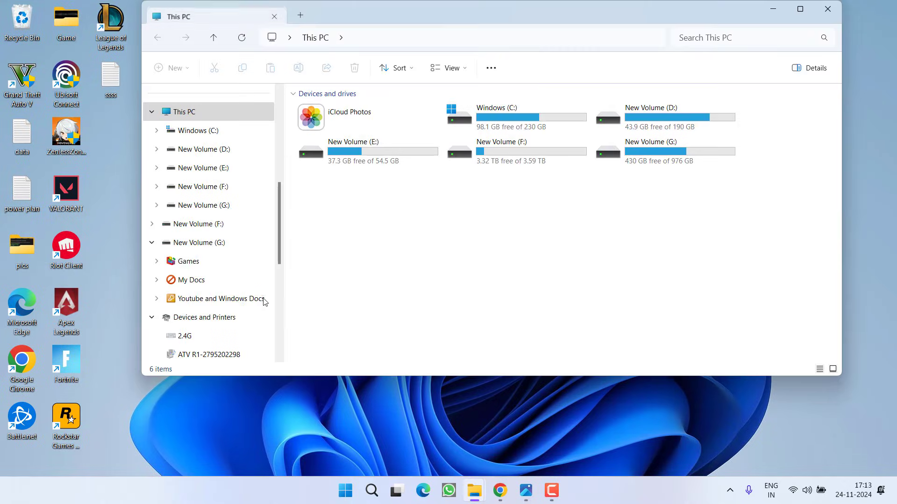
{"action": "left_click", "coordinate": [181, 261]}
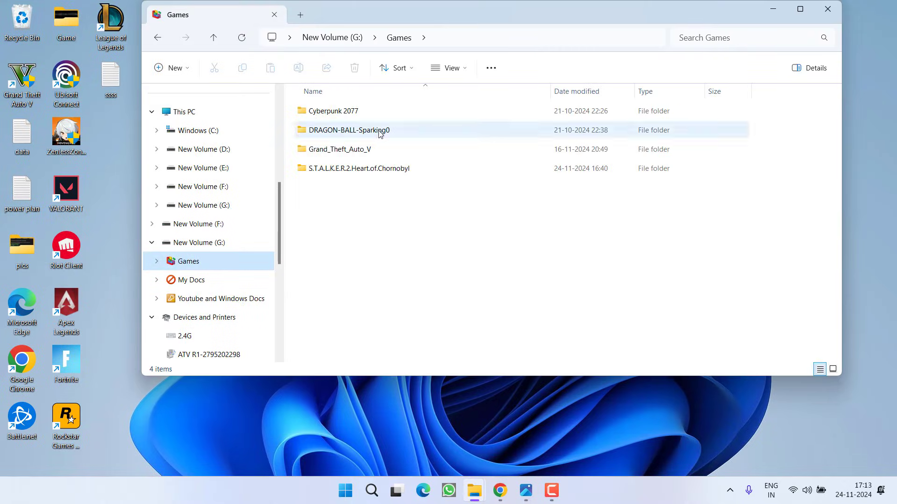
{"action": "double_click", "coordinate": [357, 169]}
{"action": "double_click", "coordinate": [404, 111]}
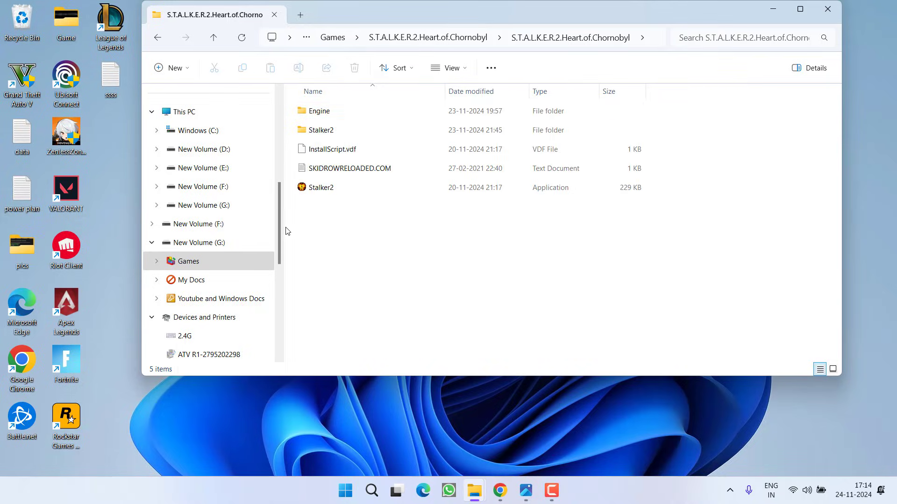
{"action": "left_click", "coordinate": [709, 33]}
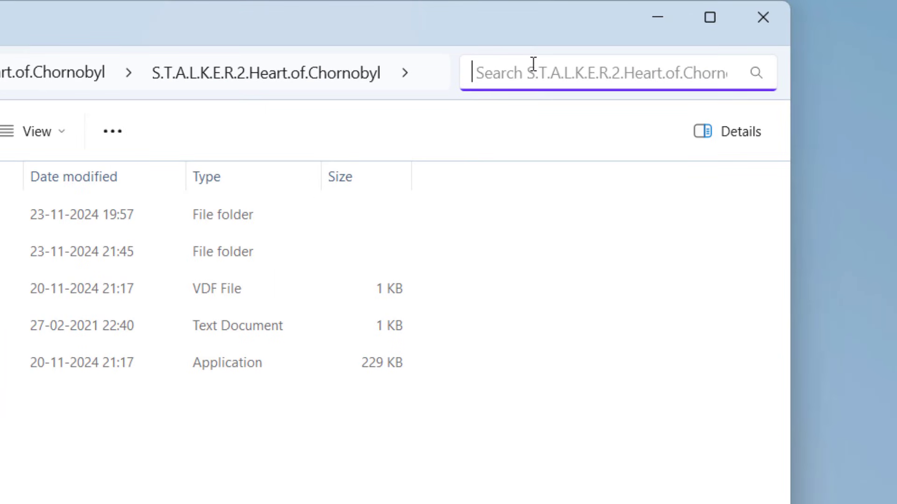
{"action": "type", "text": "fidelity"}
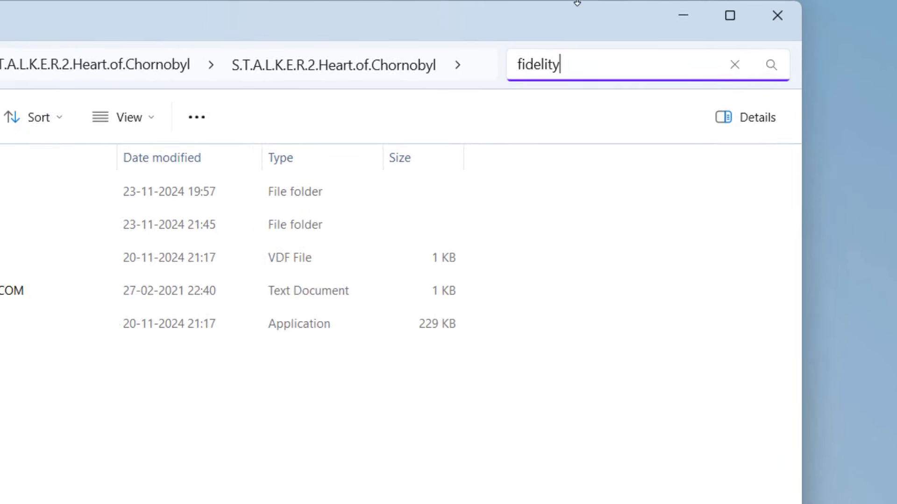
{"action": "key", "text": "Return"}
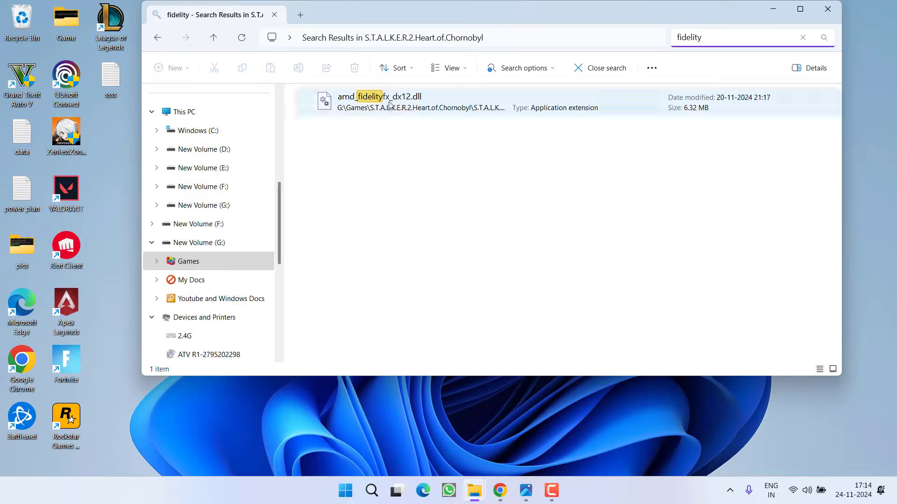
Delete amd_fidelityfx_dx12.dll and minimise File Explorer.
{"action": "left_click", "coordinate": [391, 104]}
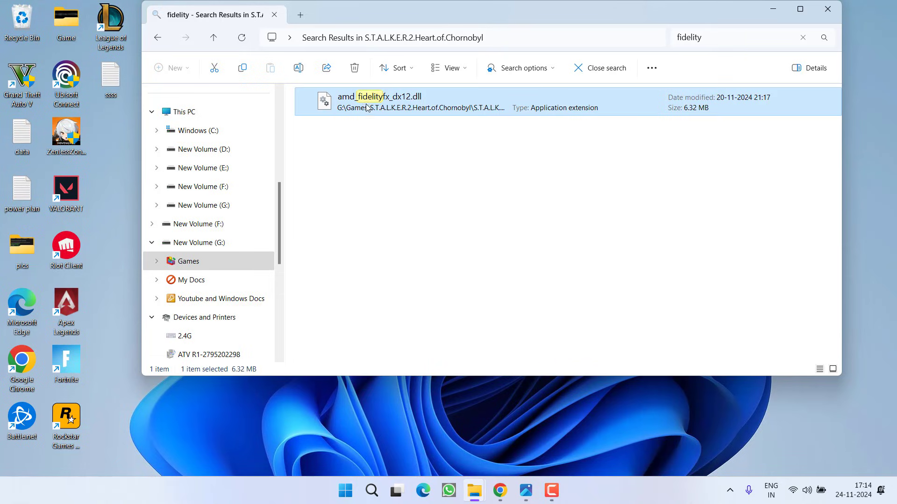
{"action": "right_click", "coordinate": [394, 102]}
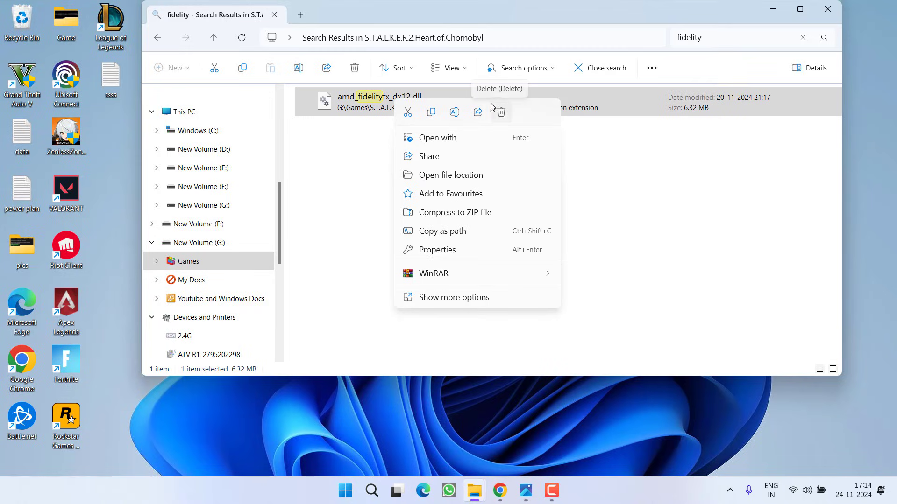
{"action": "left_click", "coordinate": [500, 114]}
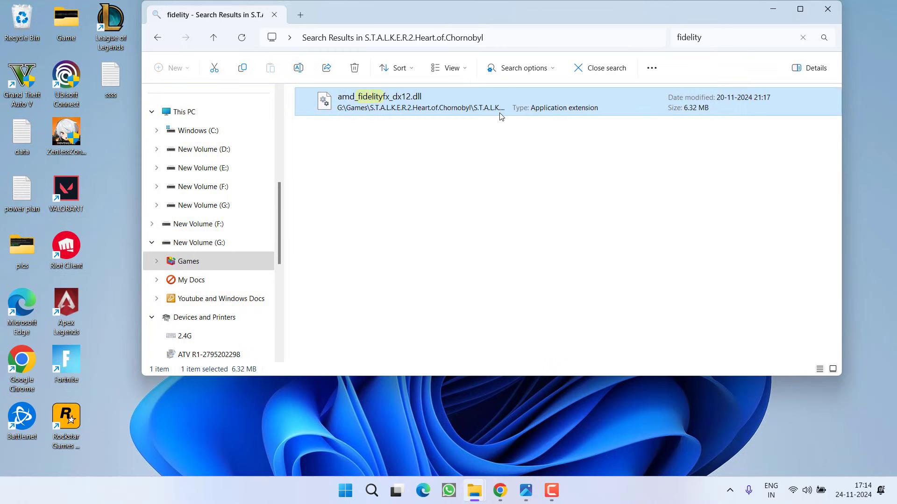
{"action": "left_click", "coordinate": [513, 185]}
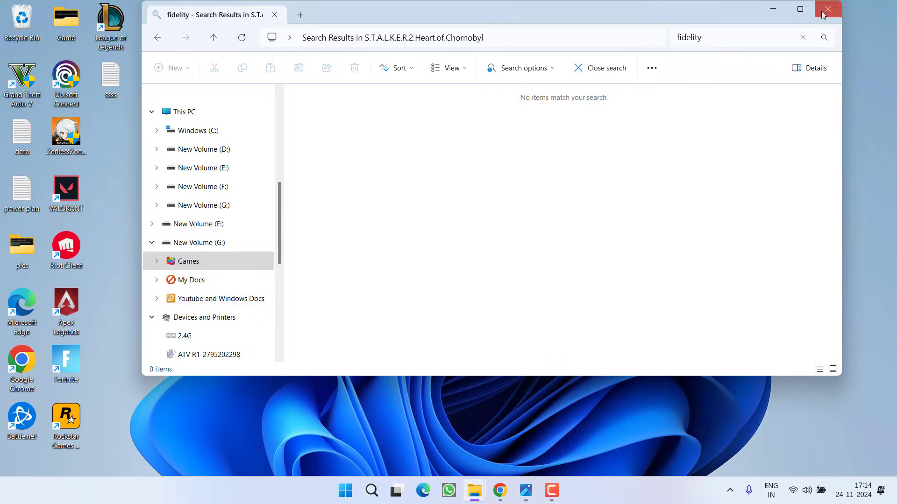
{"action": "left_click", "coordinate": [773, 11]}
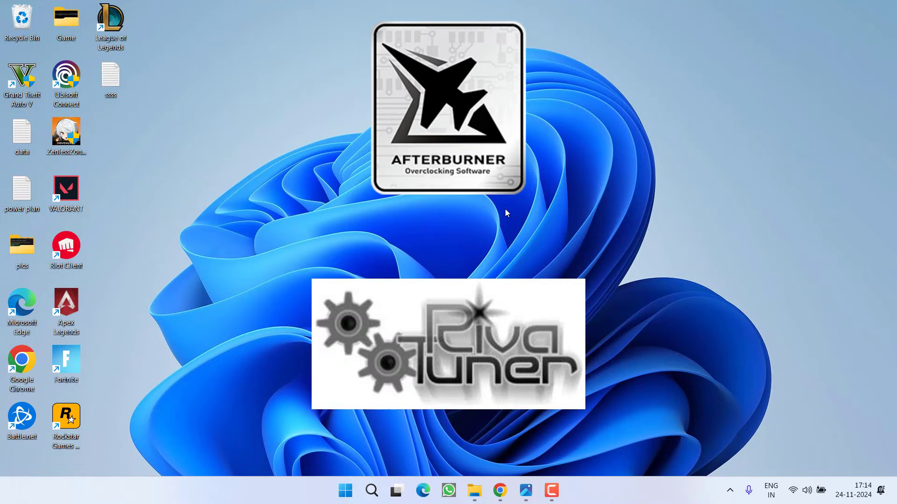
Launch Steam by searching 'steam' from the Start menu.
{"action": "key", "text": "super"}
{"action": "type", "text": "steam"}
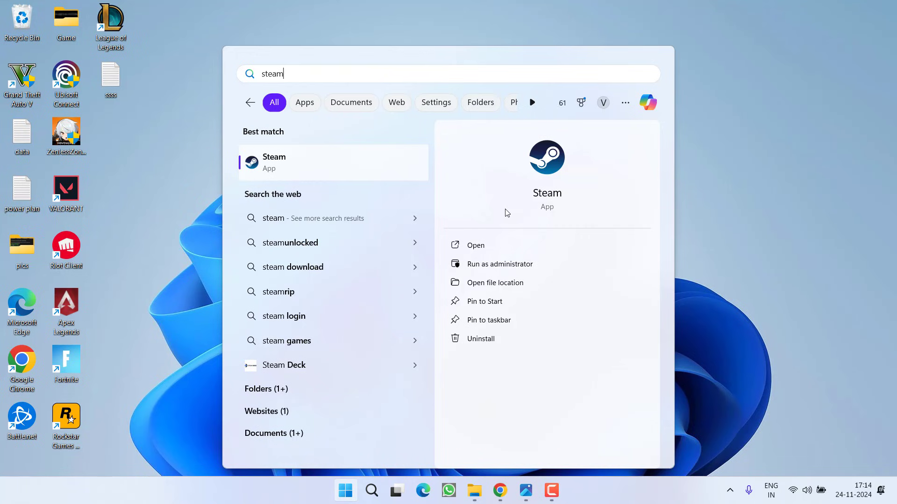
{"action": "key", "text": "Return"}
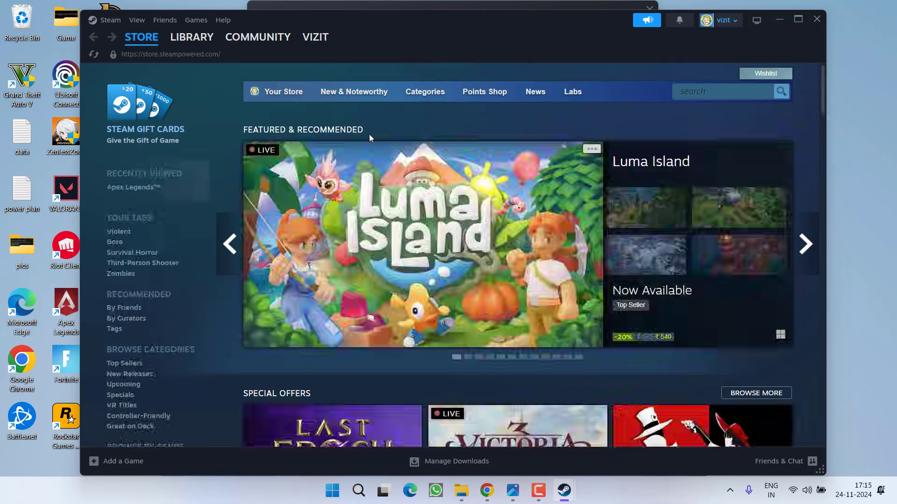
Replace Stalker2's windowed 1920x1080 launch options with -dx11 in its Steam Properties.
{"action": "left_click", "coordinate": [192, 37]}
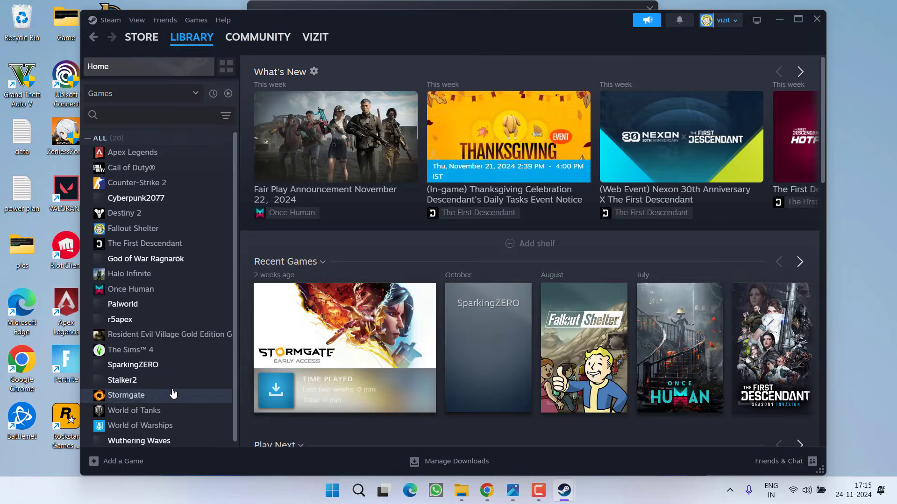
{"action": "right_click", "coordinate": [132, 381]}
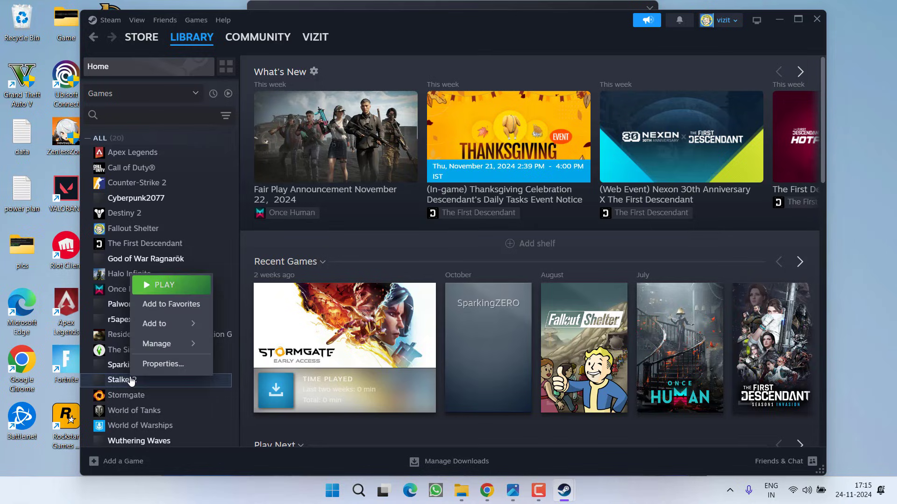
{"action": "left_click", "coordinate": [156, 364]}
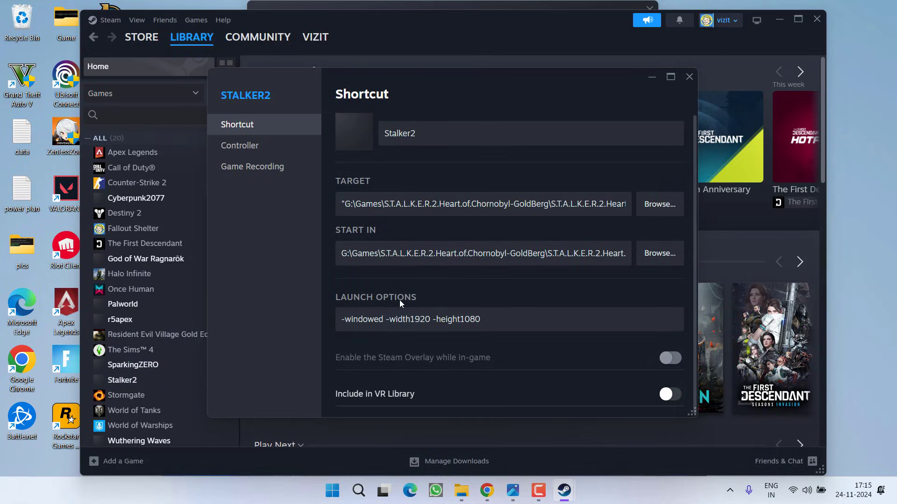
{"action": "left_click_drag", "start_coordinate": [481, 319], "coordinate": [336, 326]}
{"action": "key", "text": "BackSpace"}
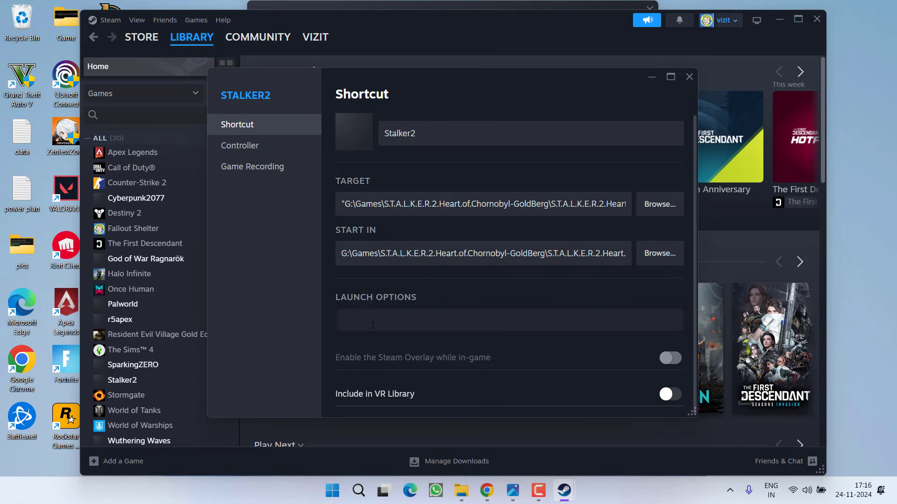
{"action": "type", "text": "-dx11"}
{"action": "left_click", "coordinate": [688, 77]}
Minimise the Steam library and close the Flight Simulator promo popup.
{"action": "left_click", "coordinate": [779, 19]}
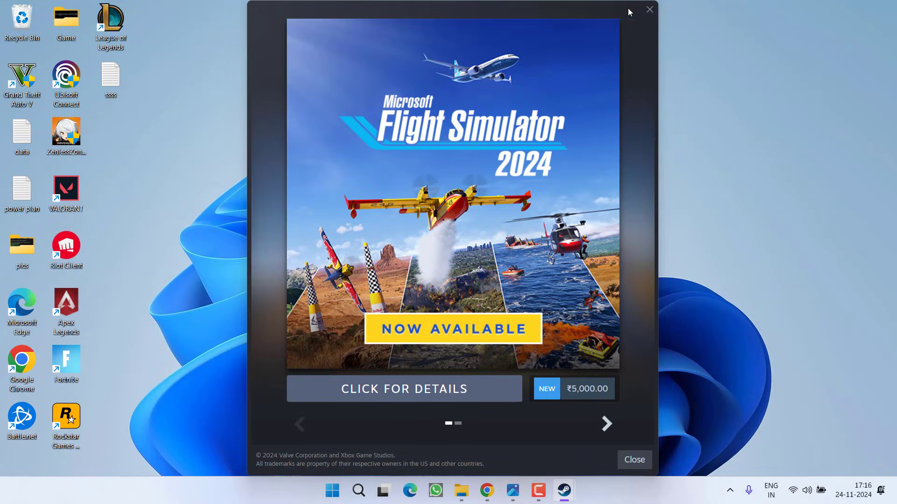
{"action": "left_click", "coordinate": [630, 460]}
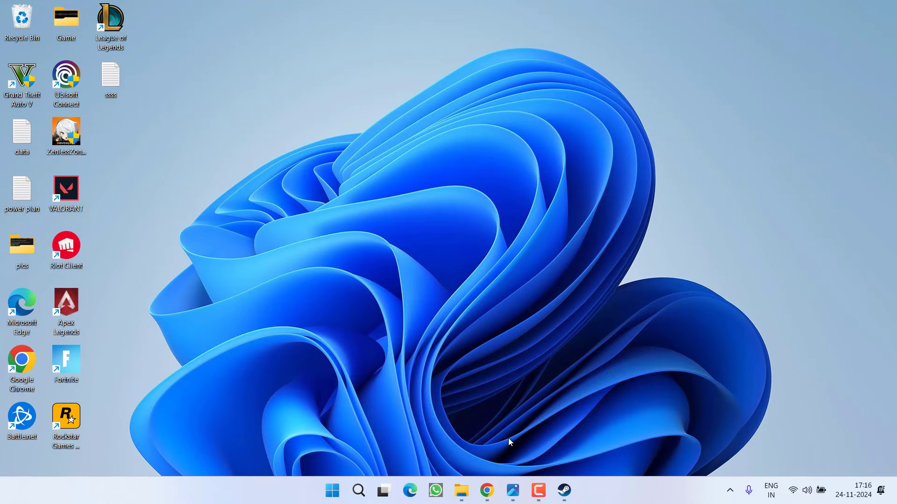
Look through both NVIDIA Shader Cache Size screenshots in Photos, then close it.
{"action": "left_click", "coordinate": [513, 490]}
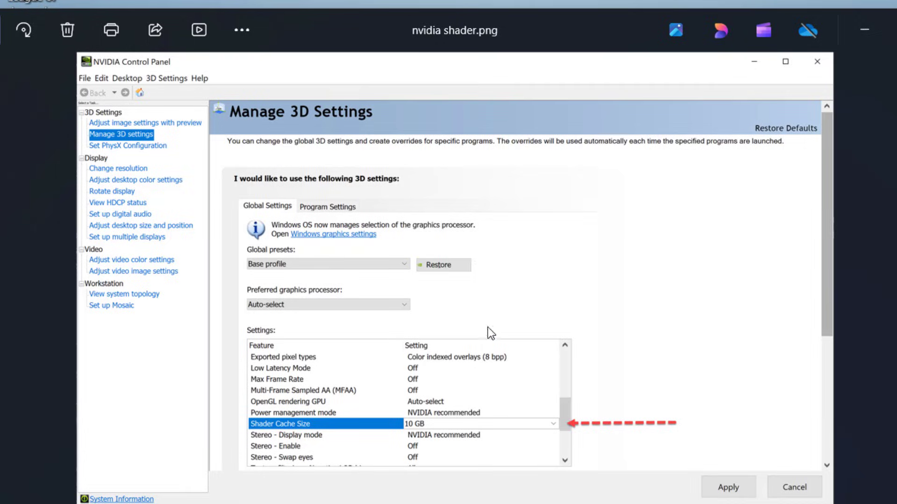
{"action": "key", "text": "Right"}
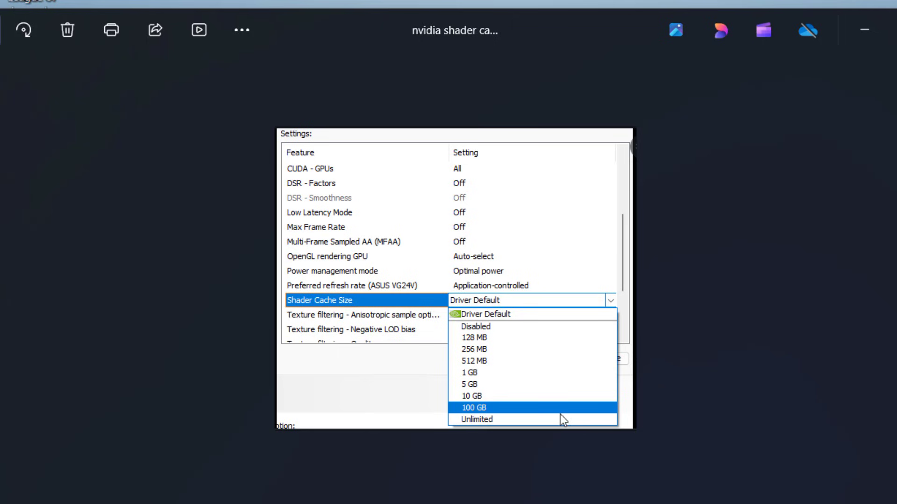
{"action": "key", "text": "alt+F4"}
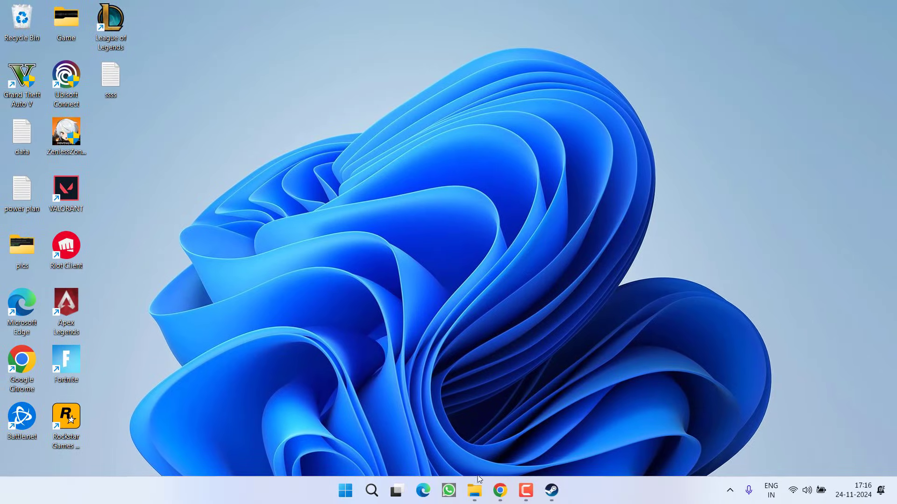
Bring back the game folder, launch S.T.A.L.K.E.R. 2 and continue past the title screen.
{"action": "left_click", "coordinate": [475, 486]}
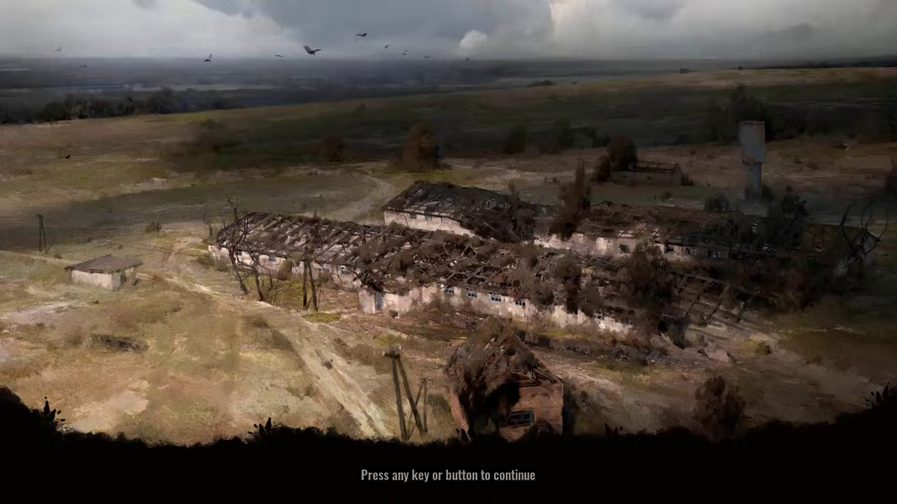
{"action": "key", "text": "Return"}
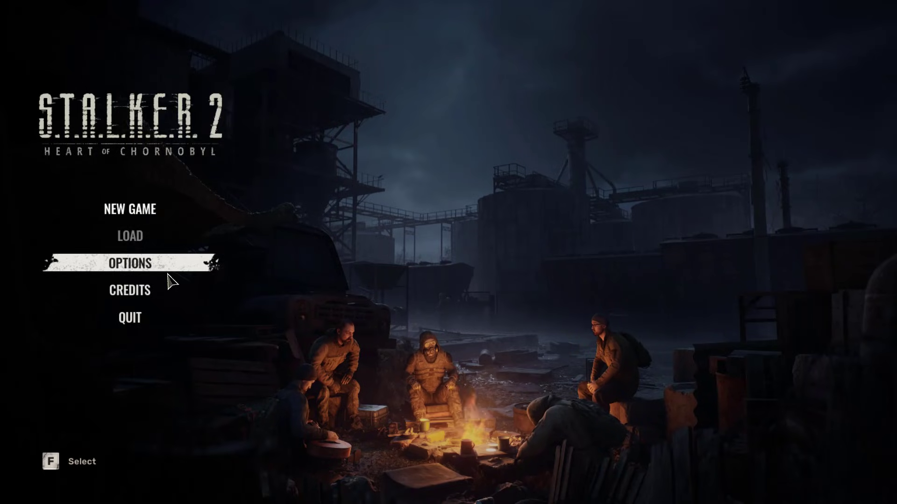
Apply Graphics settings with Low quality, TSR upscaling and FSR 3 Frame Generation Disabled.
{"action": "left_click", "coordinate": [144, 265]}
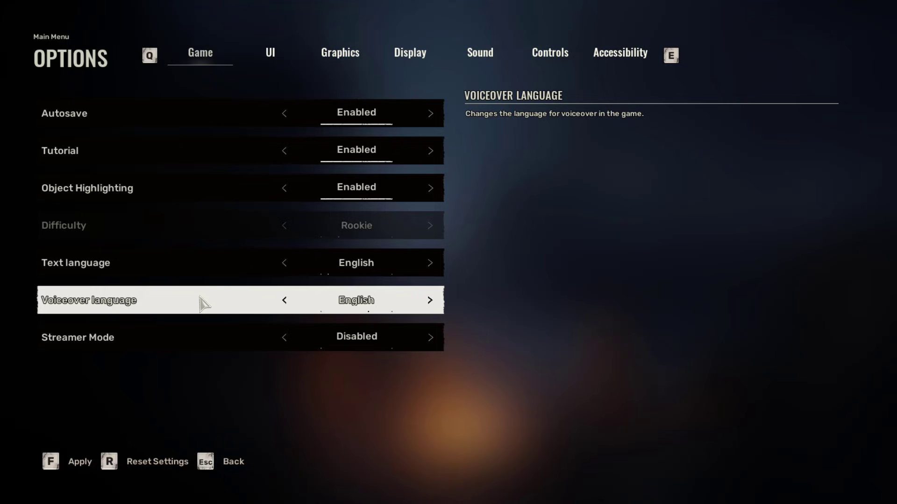
{"action": "left_click", "coordinate": [345, 56]}
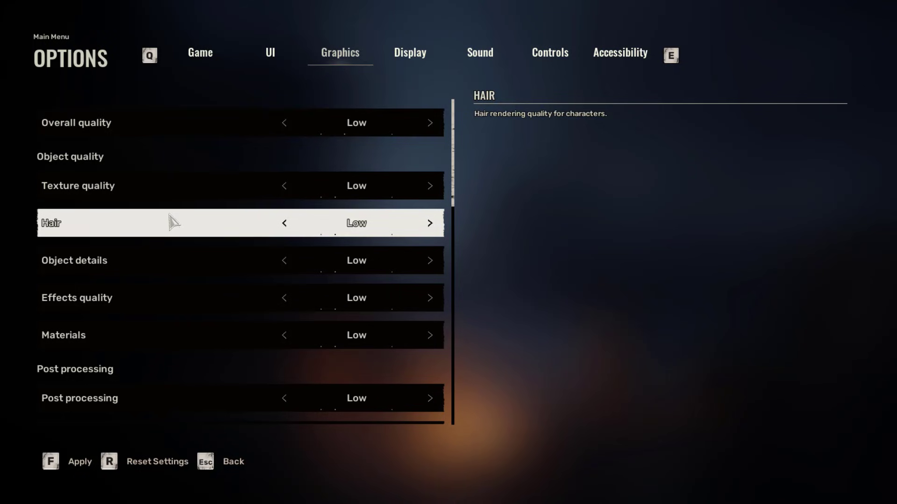
{"action": "scroll", "coordinate": [171, 224], "scroll_direction": "down", "scroll_amount": 1}
{"action": "scroll", "coordinate": [169, 224], "scroll_direction": "down", "scroll_amount": 14}
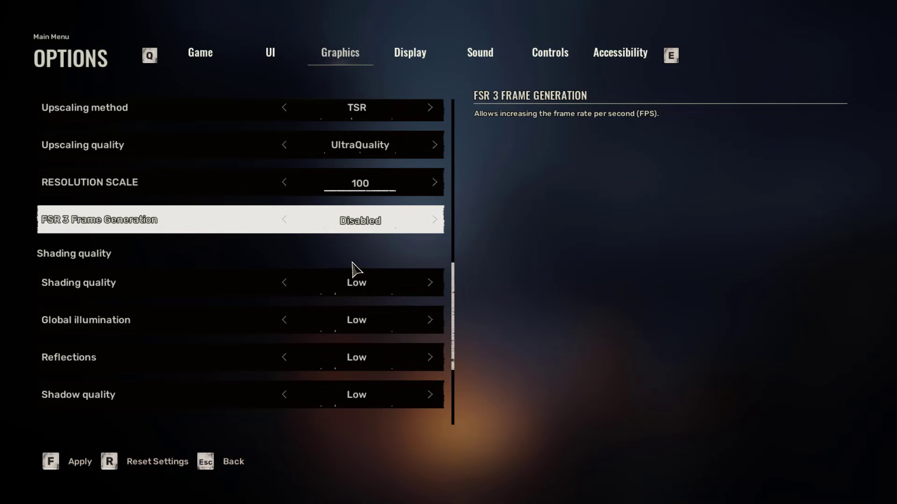
{"action": "scroll", "coordinate": [197, 299], "scroll_direction": "up", "scroll_amount": 2}
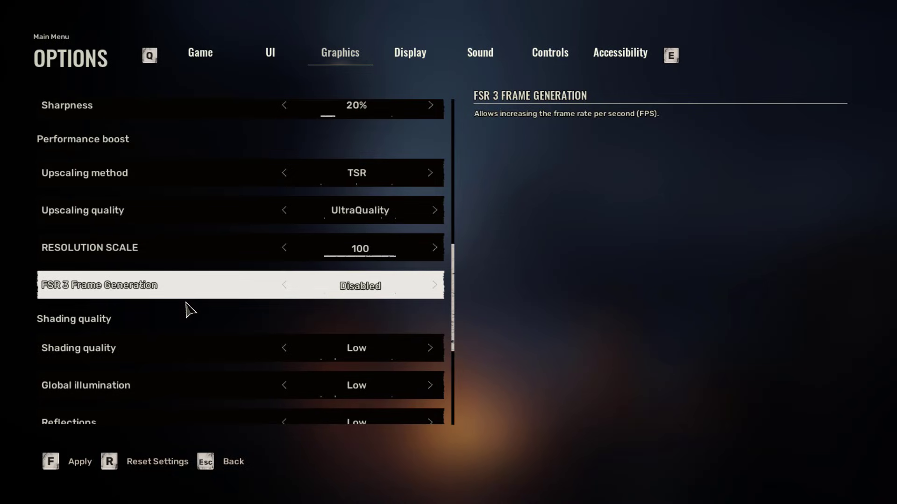
{"action": "left_click", "coordinate": [51, 462]}
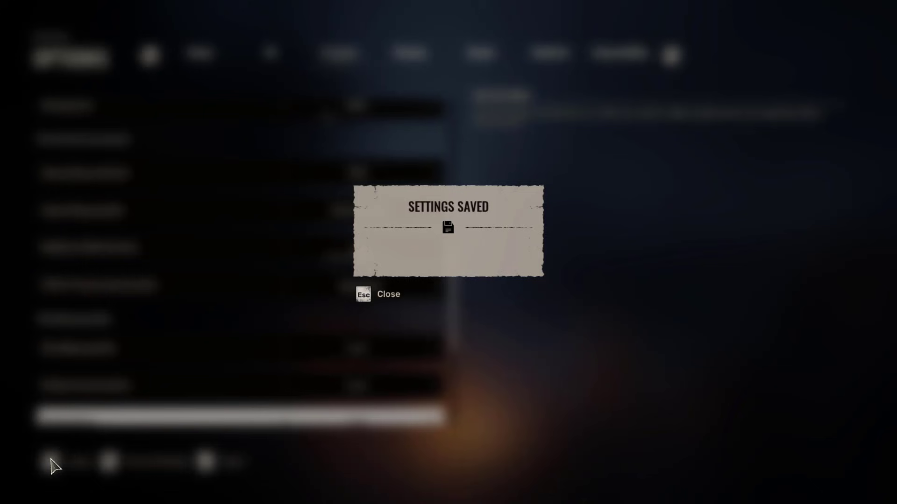
{"action": "left_click", "coordinate": [402, 299]}
Exit S.T.A.L.K.E.R. 2 from its main menu and close the game folder window.
{"action": "key", "text": "Escape"}
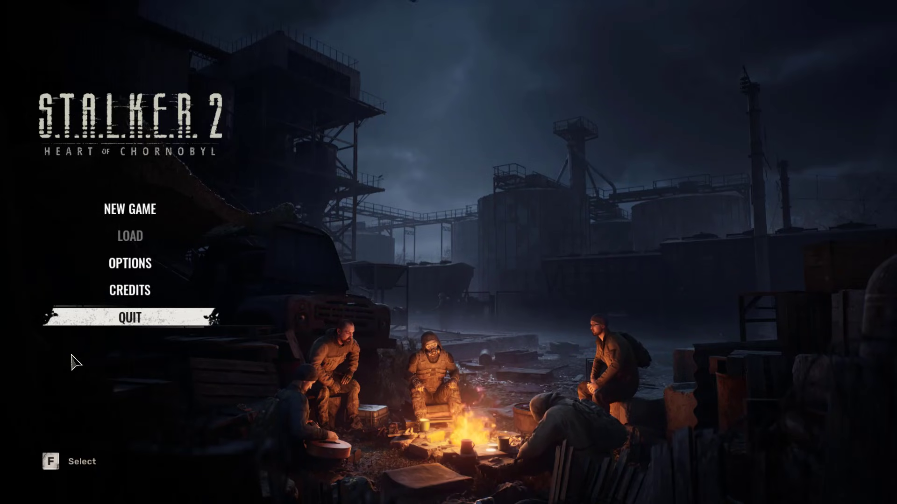
{"action": "left_click", "coordinate": [123, 322]}
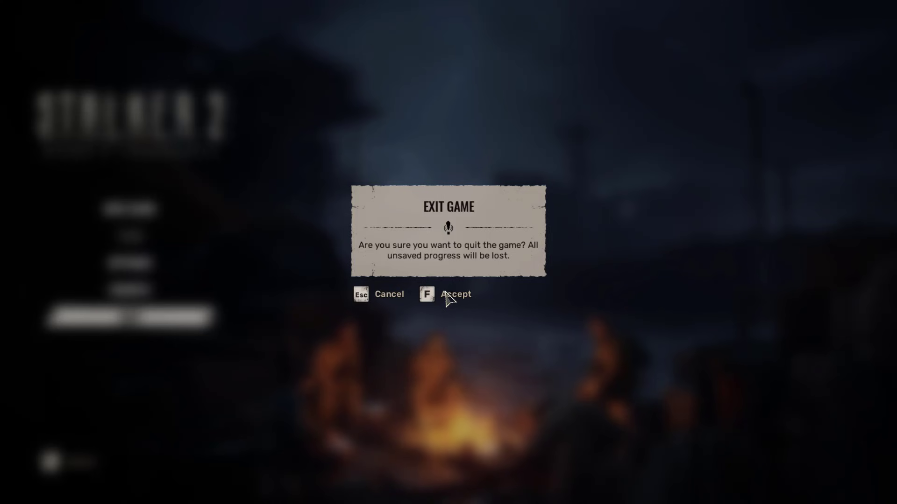
{"action": "key", "text": "Escape"}
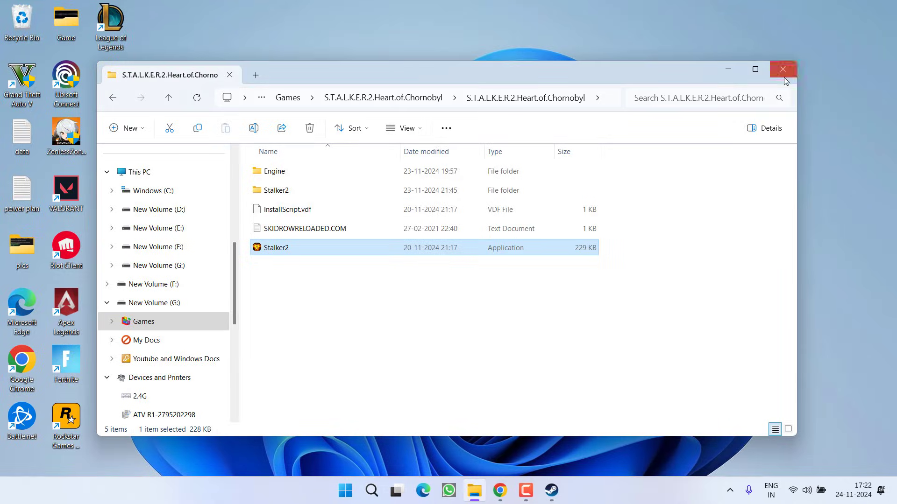
{"action": "left_click", "coordinate": [784, 77]}
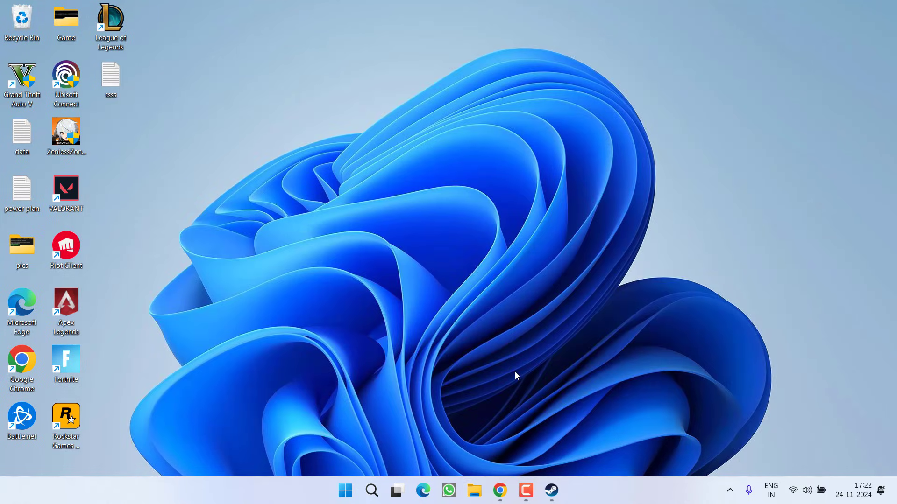
Show the Intel XTU download XTUSetup_7.14.2.14.exe in Chrome, then minimize the browser.
{"action": "mouse_move", "coordinate": [501, 490]}
{"action": "left_click", "coordinate": [561, 423]}
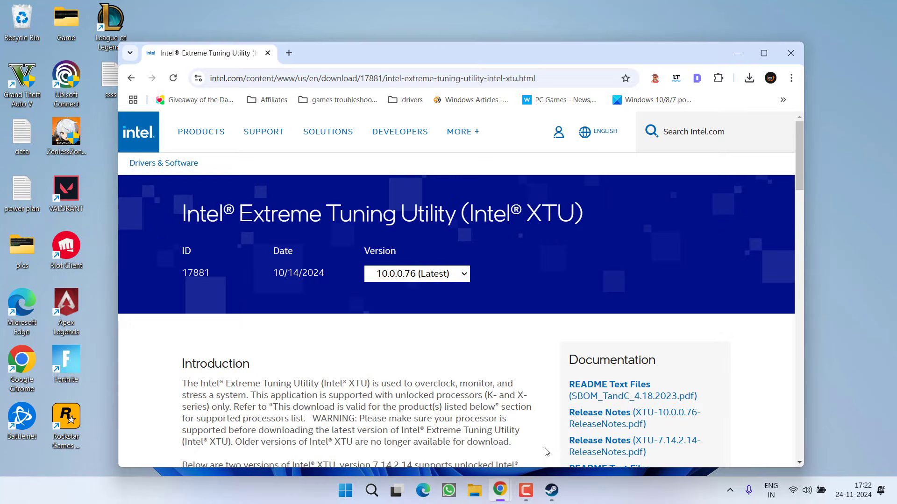
{"action": "scroll", "coordinate": [346, 304], "scroll_direction": "down", "scroll_amount": 5}
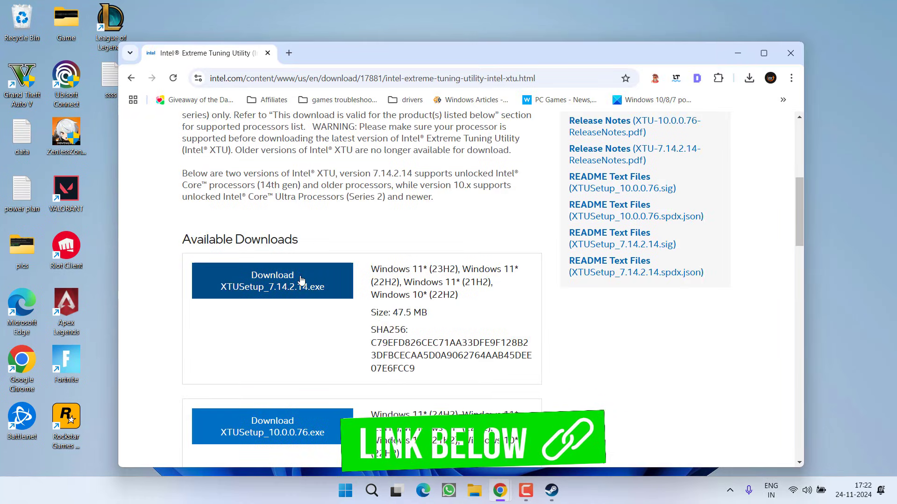
{"action": "left_click", "coordinate": [746, 52]}
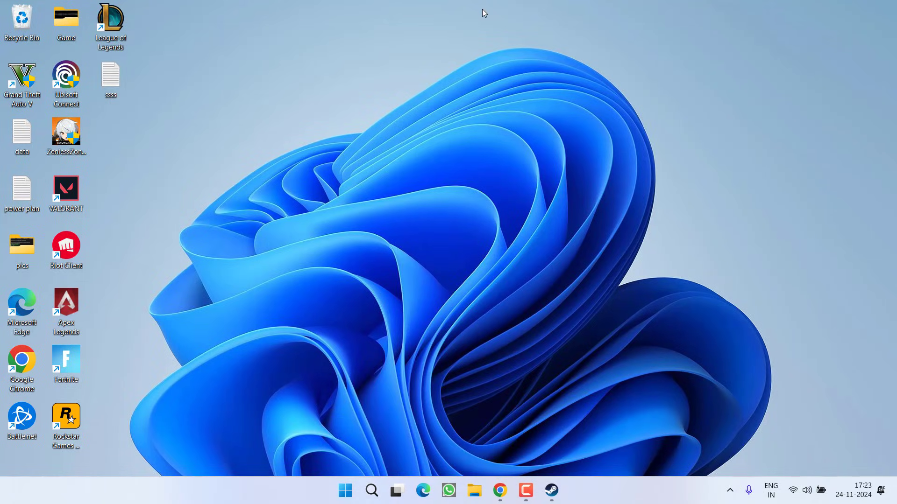